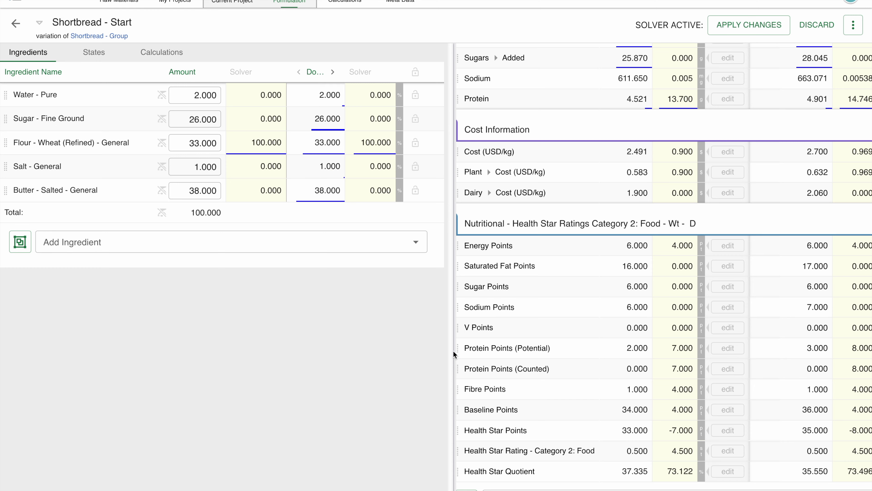
Discard the solver results and add the Sensory - Taste - Sweetness Profile Full calculation to the Shortbread - Start formulation.
click(821, 23)
mouse_move(607, 152)
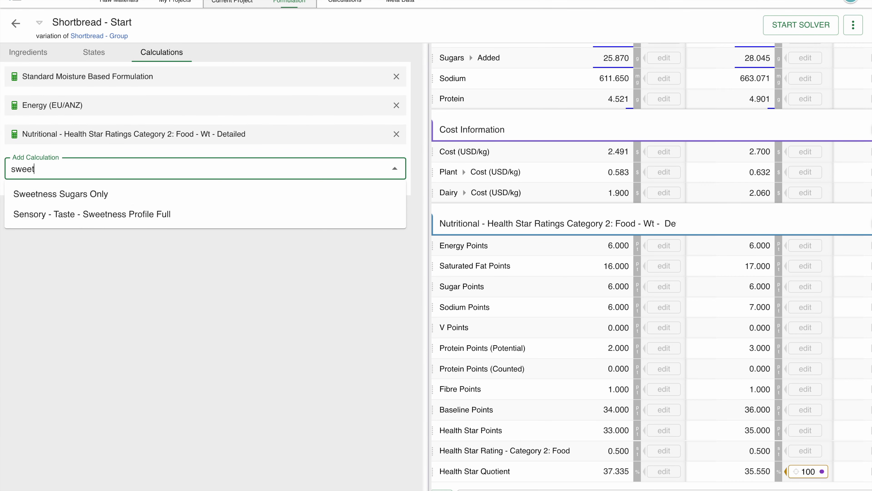
click(94, 214)
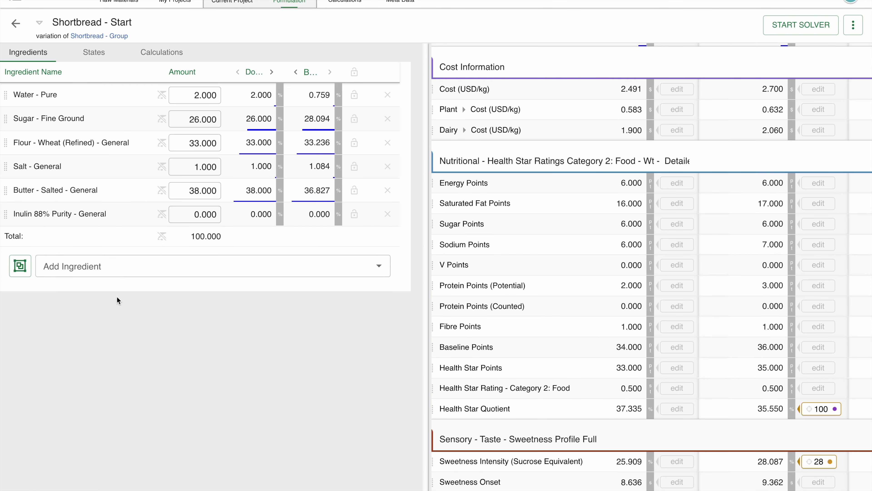
Add Canola Oil - General and Maltodextrin 19DE - General to the ingredient list.
click(117, 295)
text(Canola)
key(Return)
text(Inulin)
key(Return)
text(Malto)
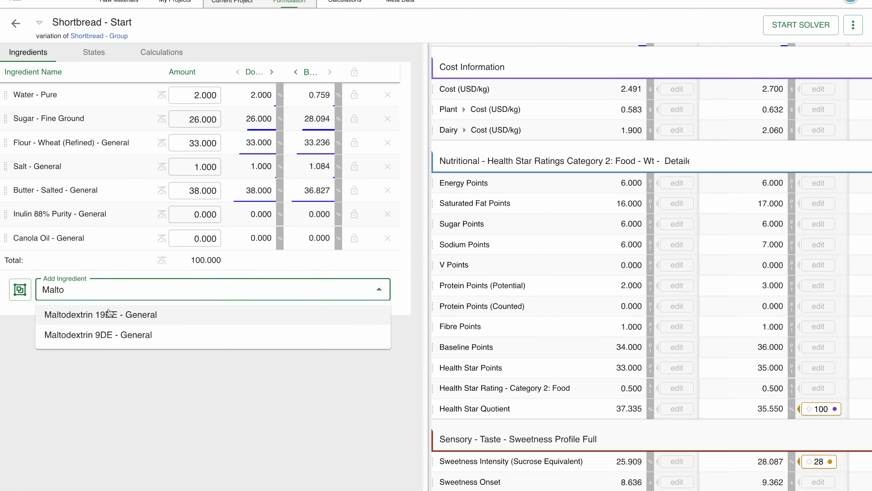
key(Down)
key(Down)
key(Return)
Add the sweeteners Stevia - General, Monk Fruit Extract - General, Sucralose and Acesulfame K to the ingredient list.
text(Stevia)
key(Return)
text(Monk)
key(Return)
text(Sucr)
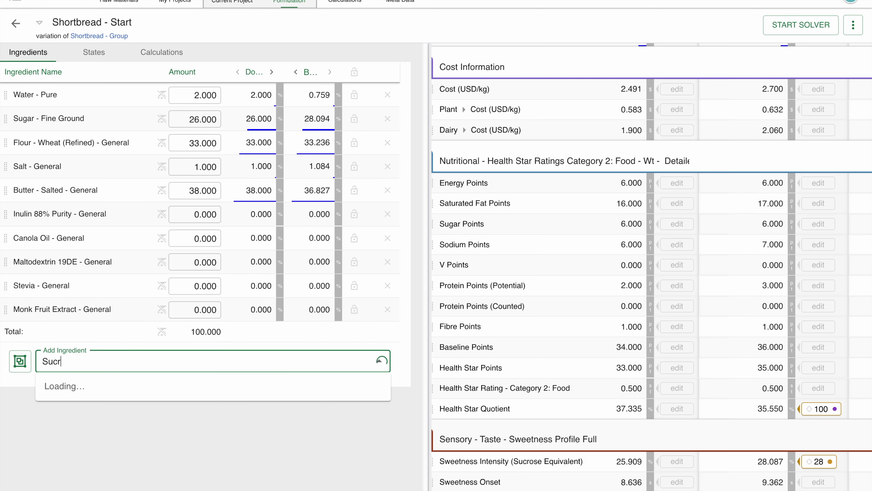
key(Return)
text(A)
key(Return)
Graph Firmness (Newtons) across the change from the Dough state to the Baked Biscuit state.
scroll(579, 327, up, 5)
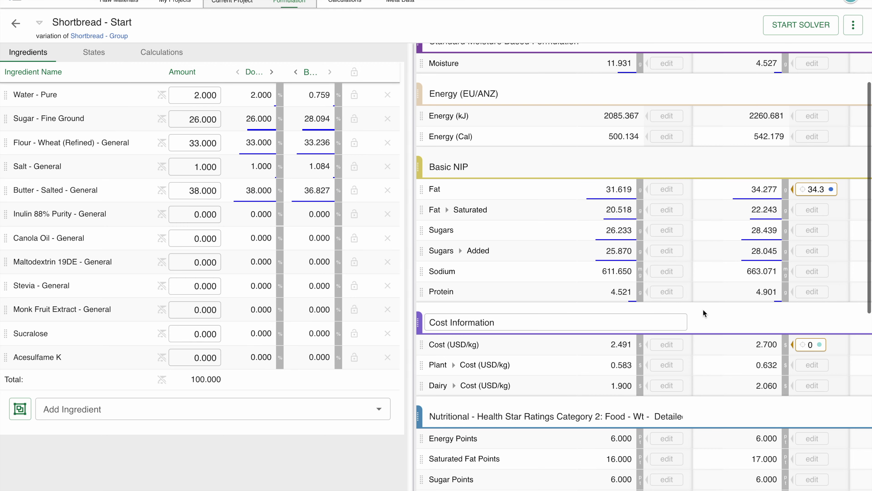
scroll(703, 309, down, 5)
scroll(703, 309, down, 8)
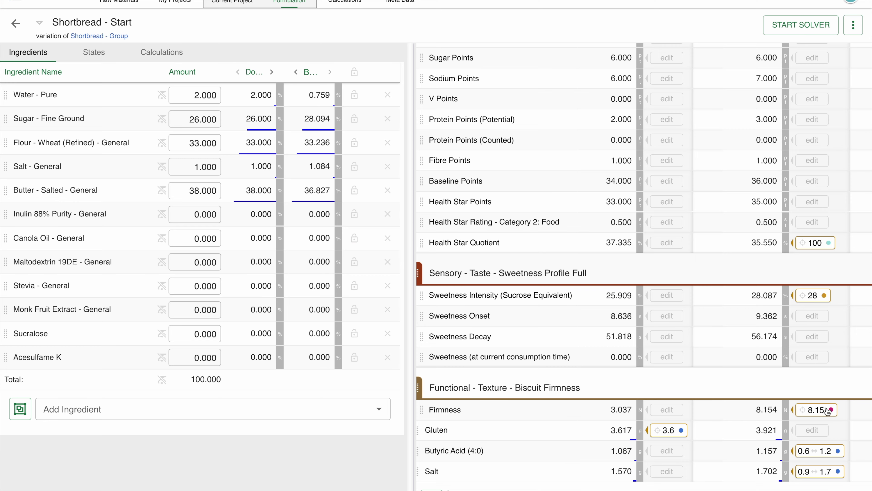
scroll(570, 243, up, 15)
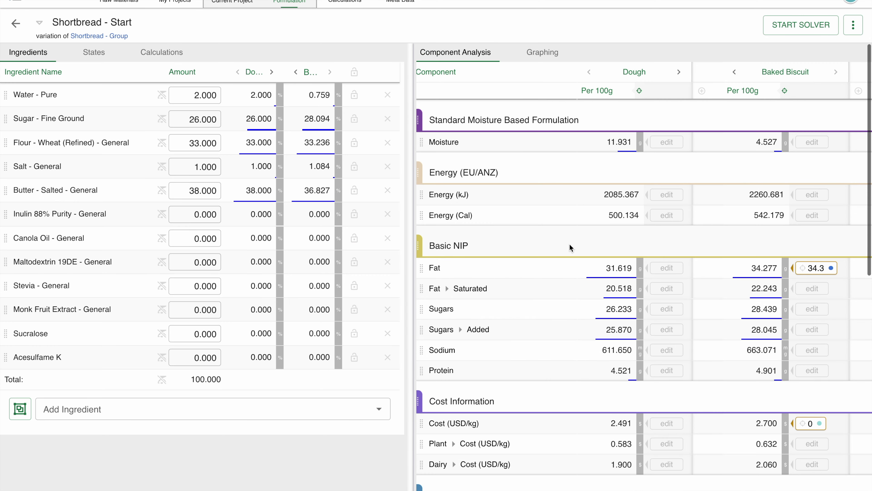
click(542, 53)
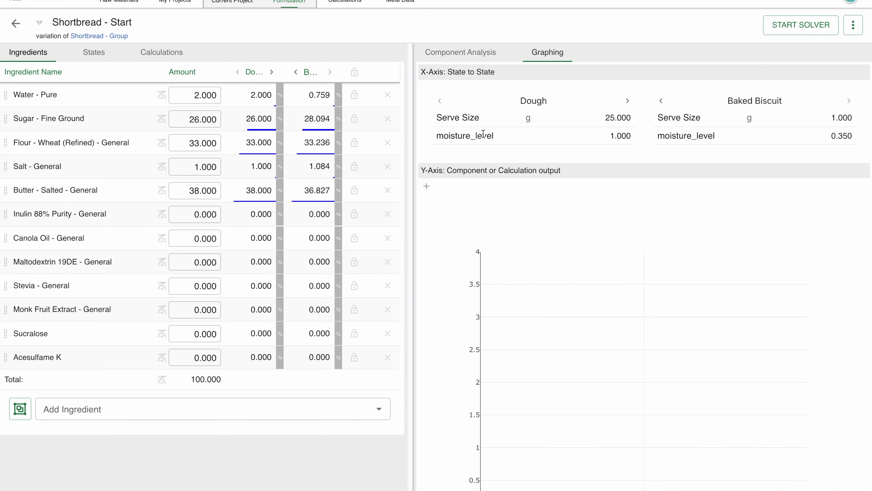
click(425, 188)
scroll(447, 241, down, 8)
scroll(457, 272, down, 3)
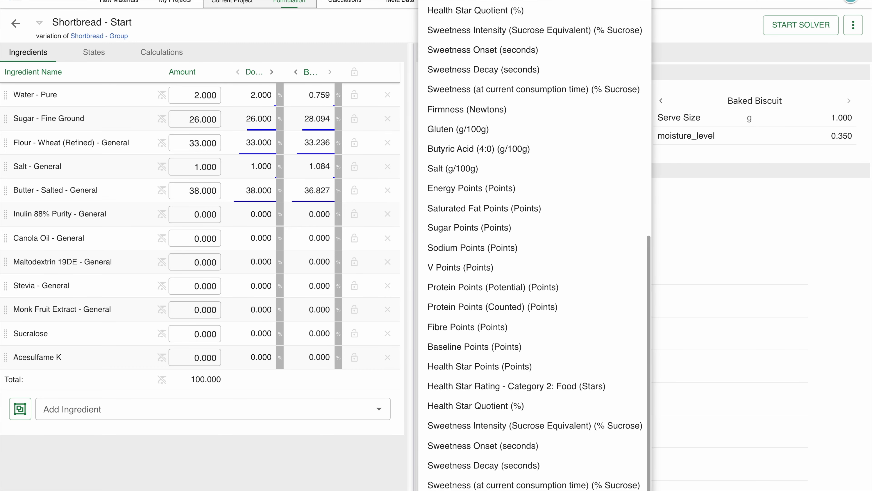
click(467, 110)
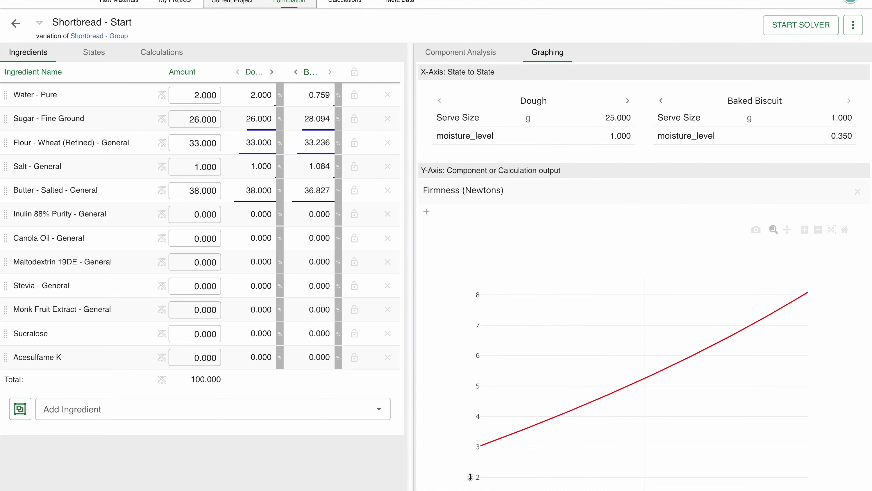
scroll(583, 306, down, 3)
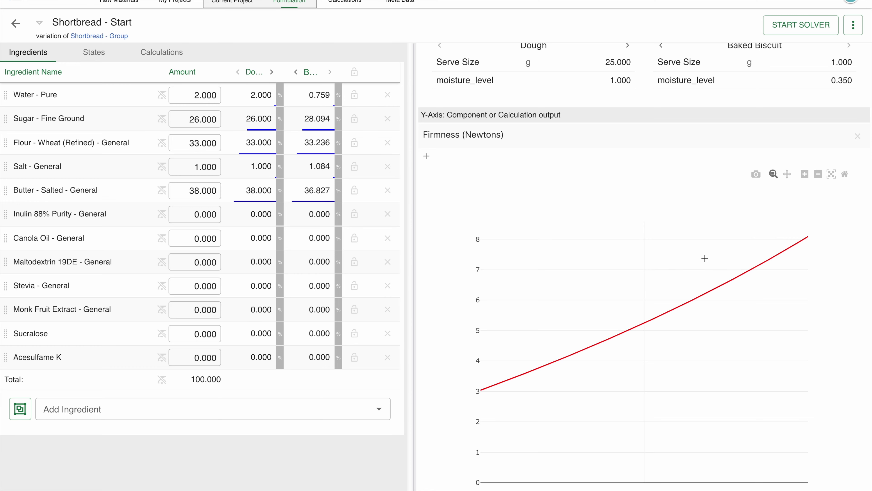
scroll(607, 247, up, 3)
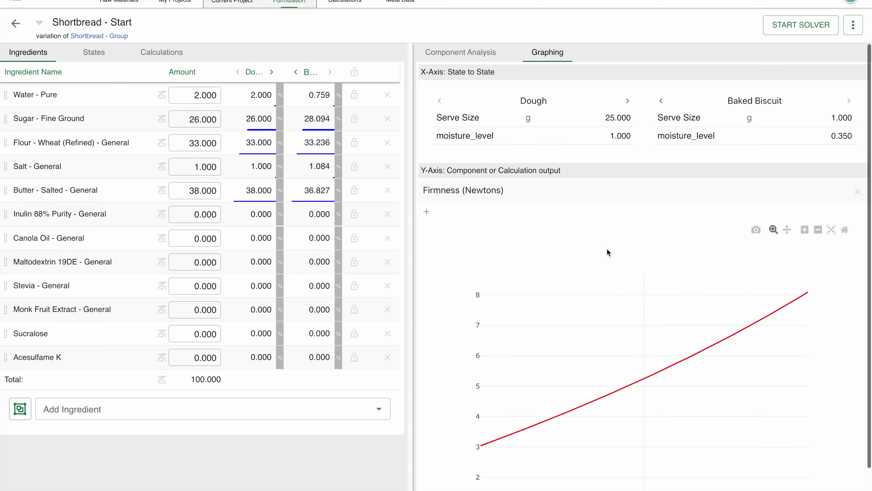
Set the priority of the Baked Biscuit's Health Star Quotient target to Medium and start the solver.
click(463, 51)
scroll(714, 278, down, 10)
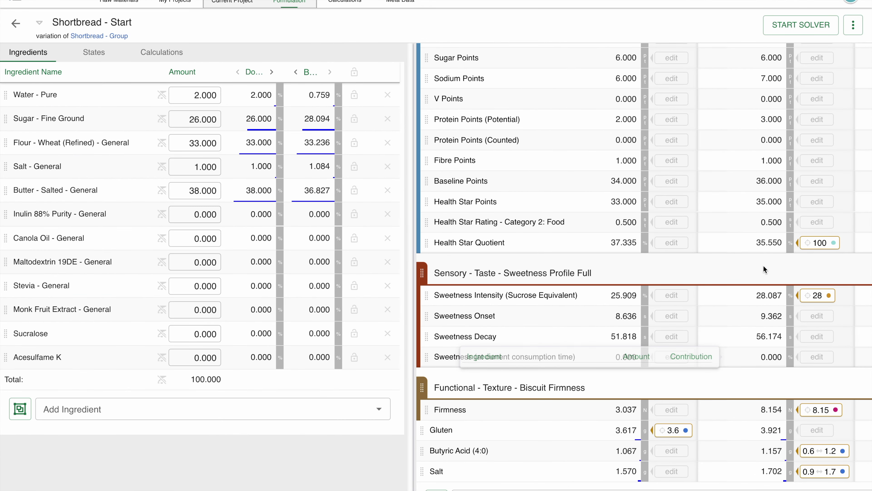
click(821, 243)
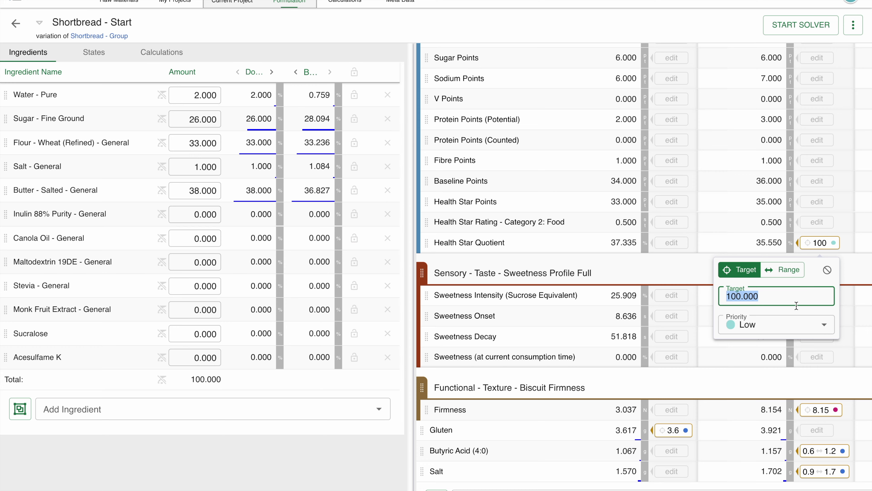
click(806, 323)
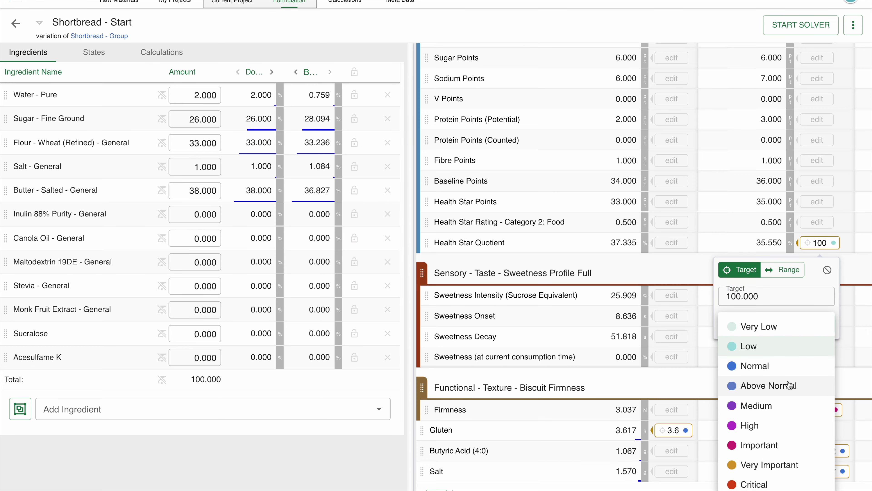
click(771, 407)
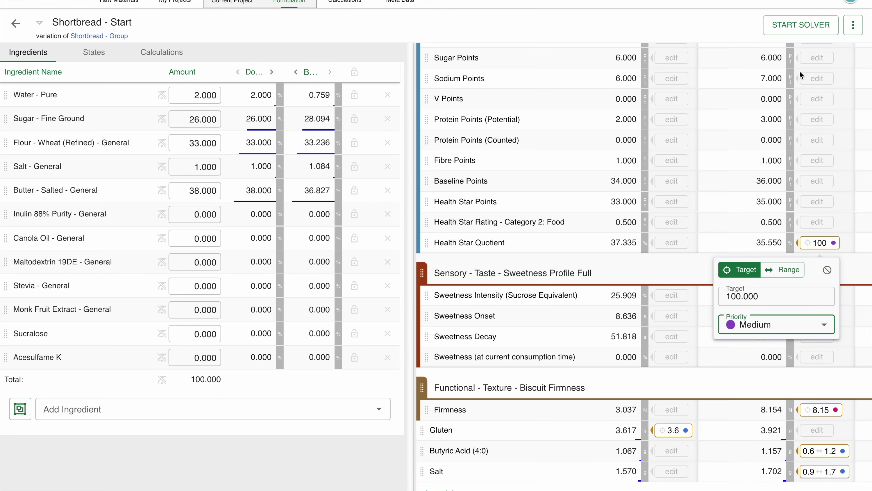
scroll(804, 61, up, 2)
click(801, 25)
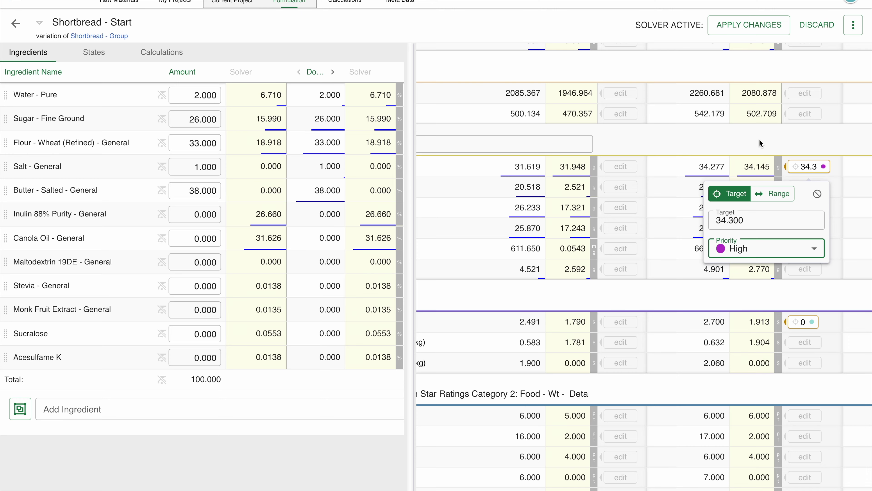
Set the priority of the Dough's Gluten target to Very Important.
scroll(760, 144, up, 2)
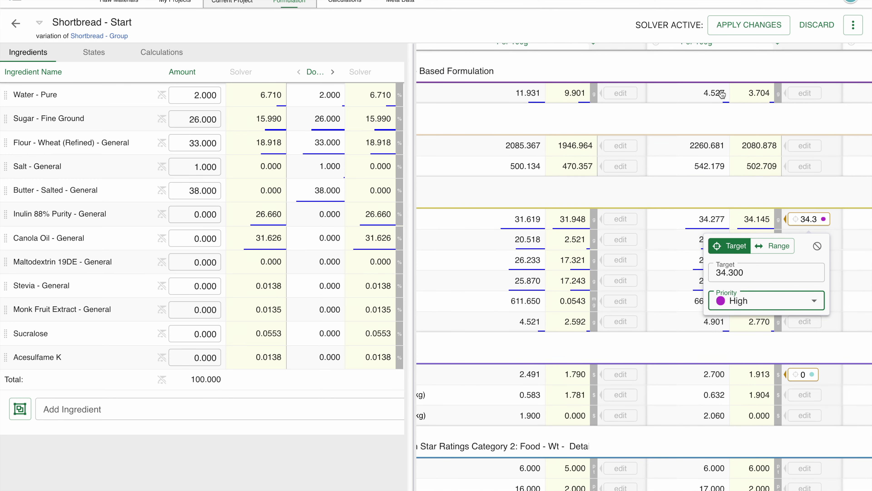
scroll(747, 126, down, 4)
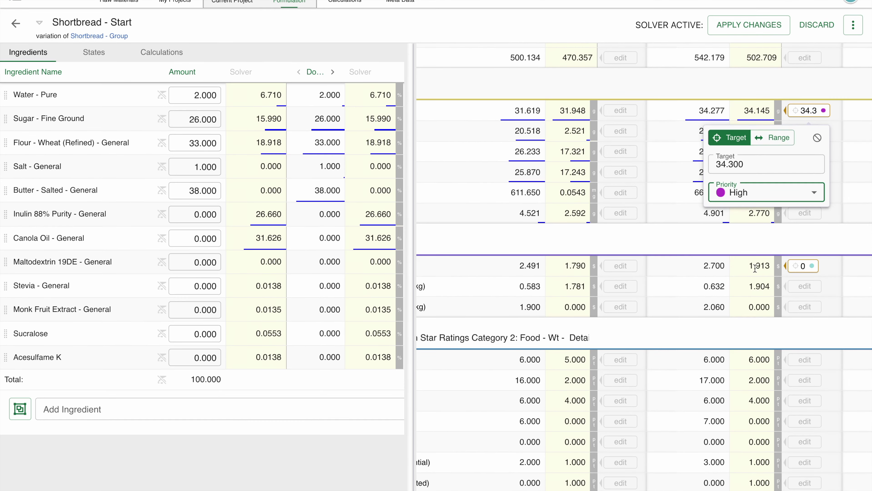
scroll(714, 338, down, 12)
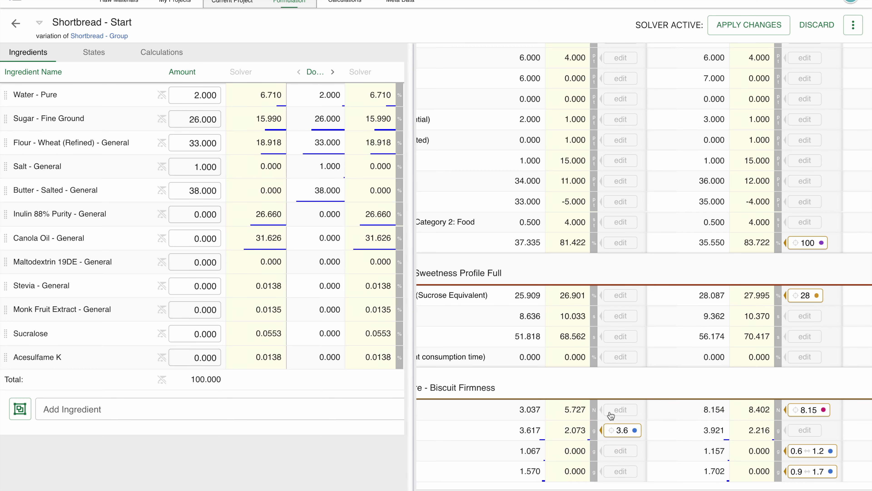
click(630, 432)
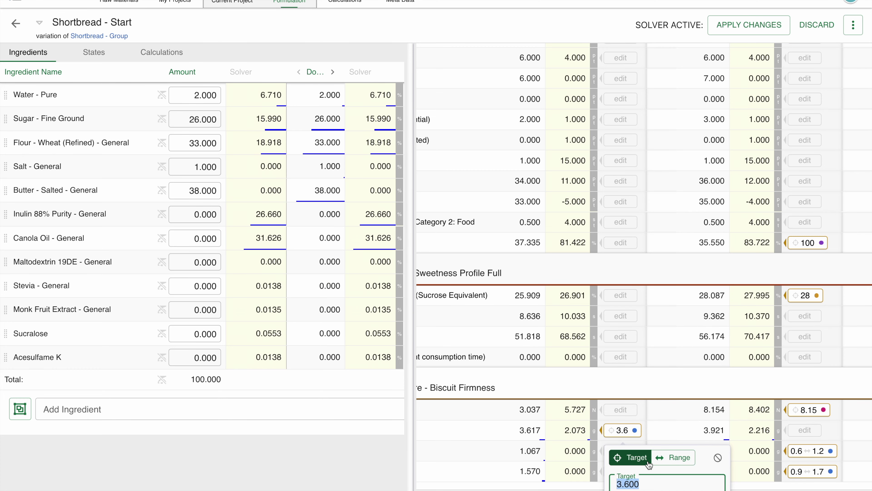
click(662, 489)
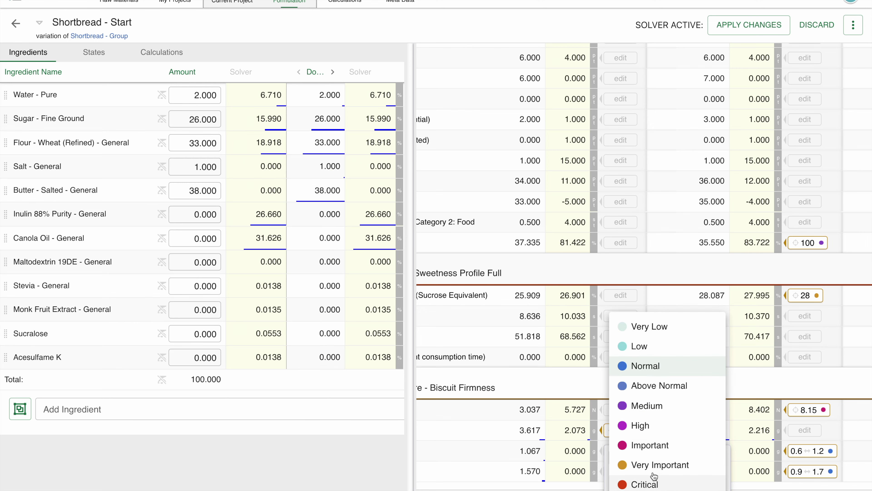
click(655, 466)
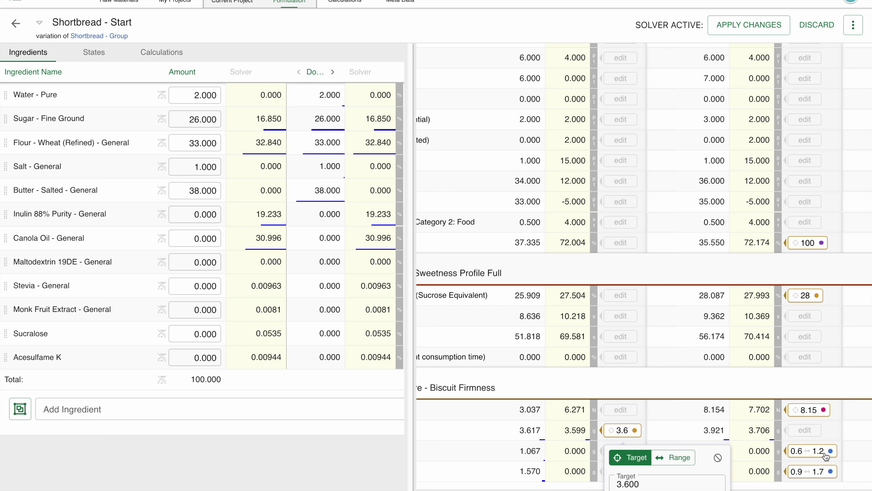
Set the priority of the Baked Biscuit's Salt range to Important, and raise it further to Very Important.
click(823, 474)
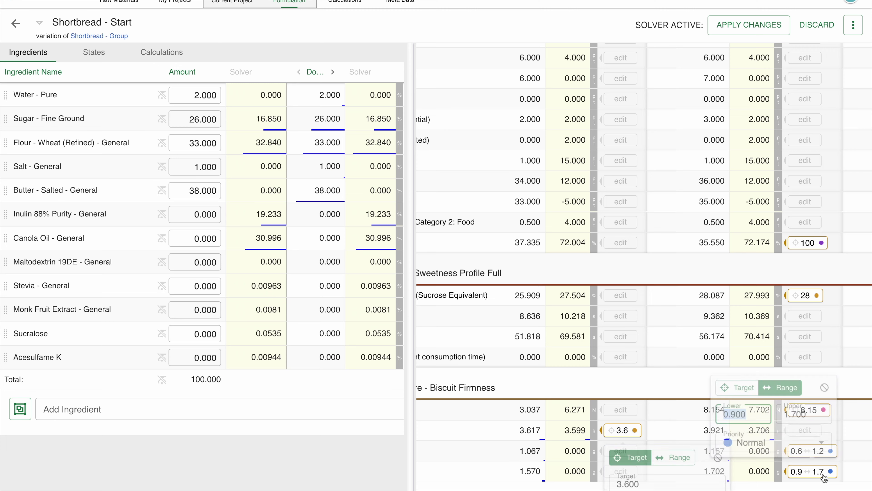
click(784, 450)
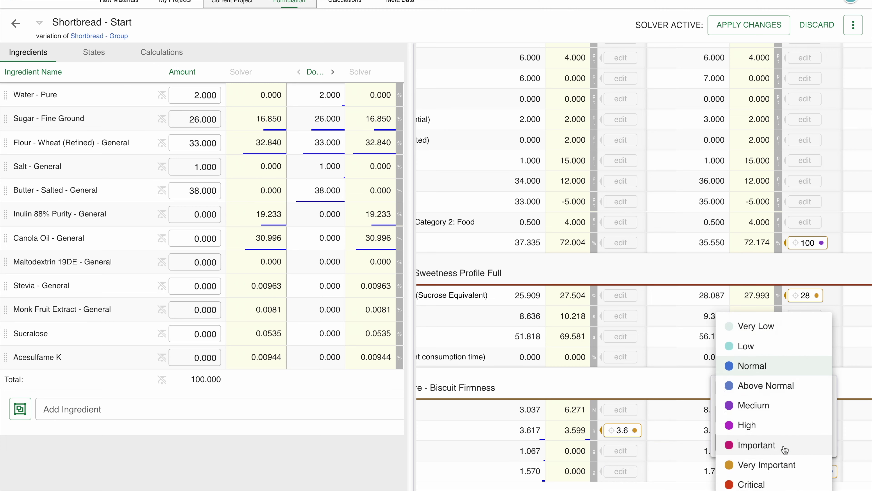
click(753, 445)
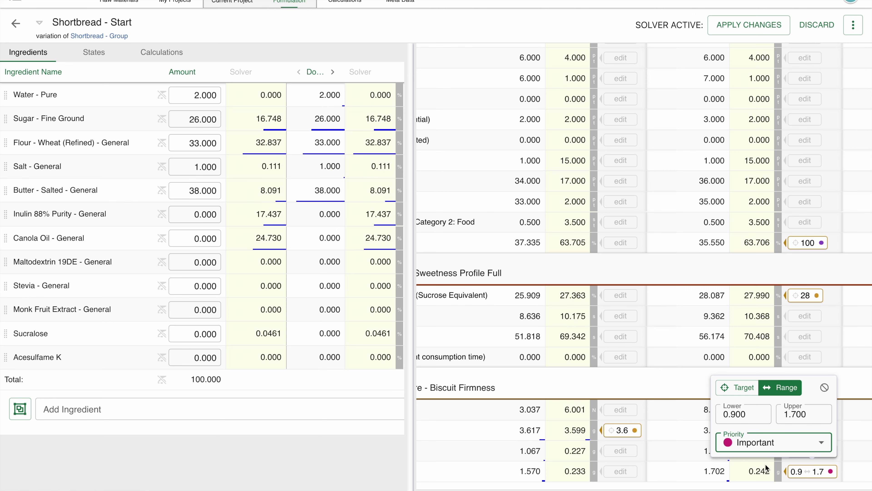
click(774, 446)
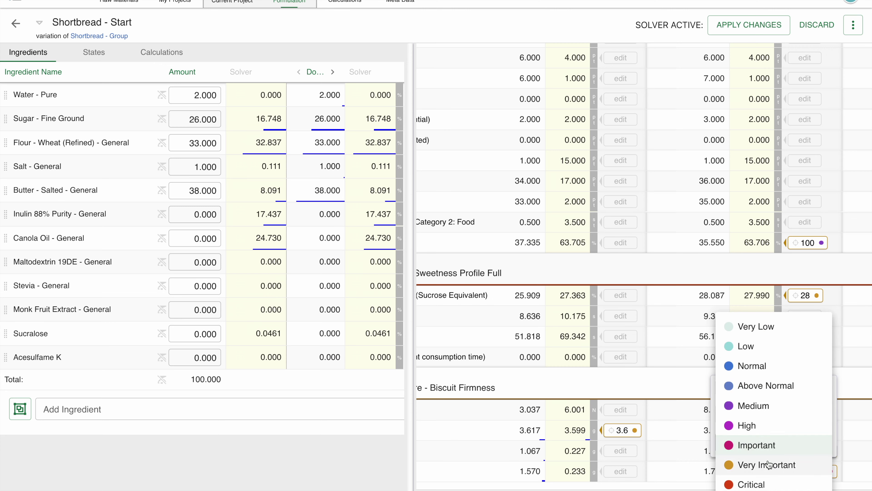
click(769, 468)
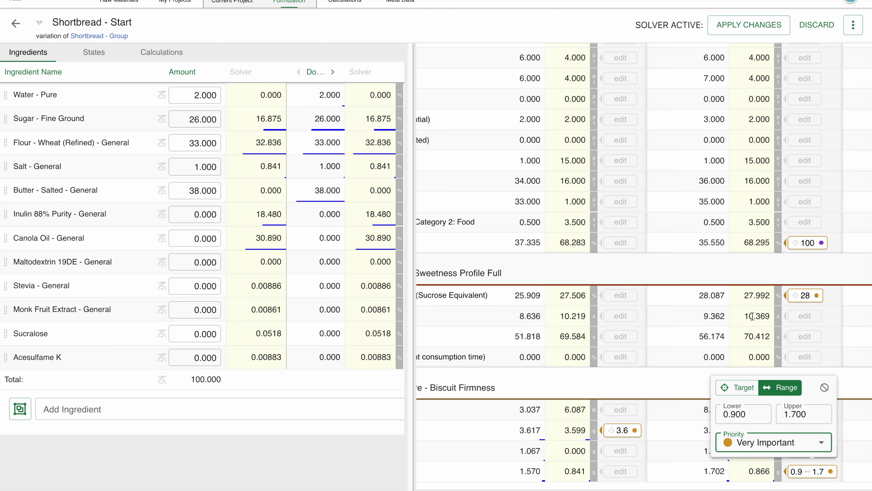
click(865, 394)
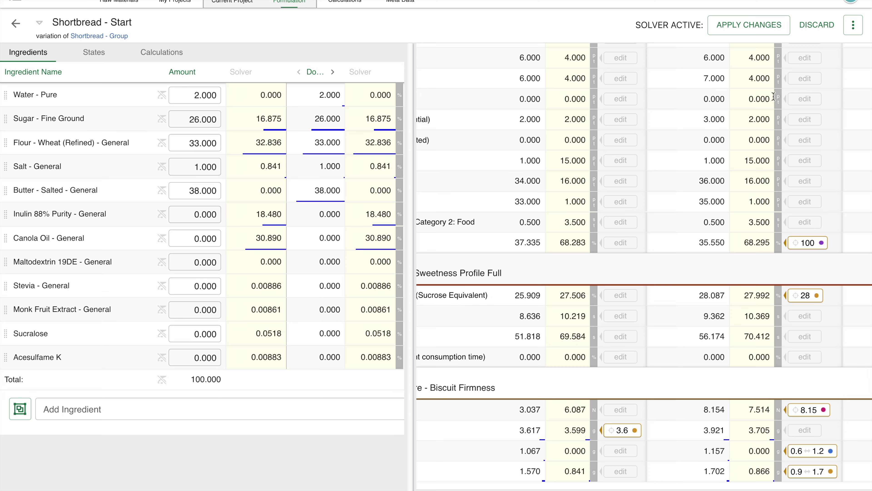
Apply the solver's changes to the recipe and rename the formulation as Shortbread - 3 Stars Low Butter.
click(741, 24)
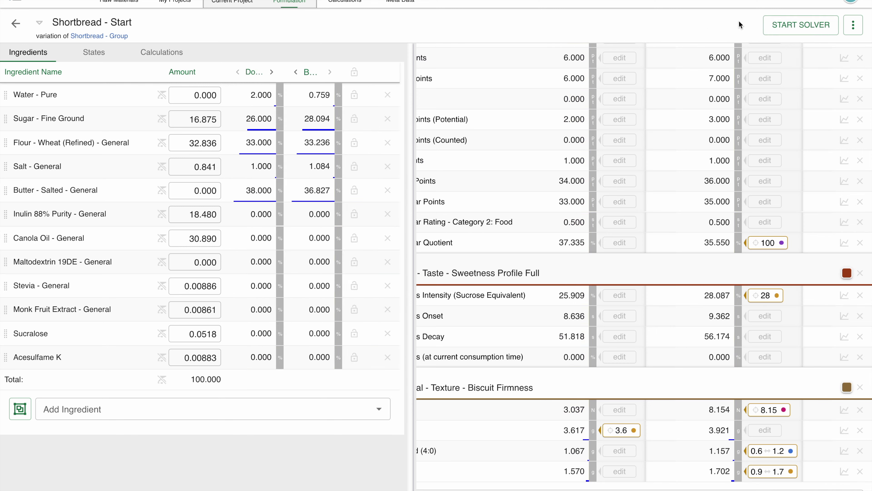
click(168, 23)
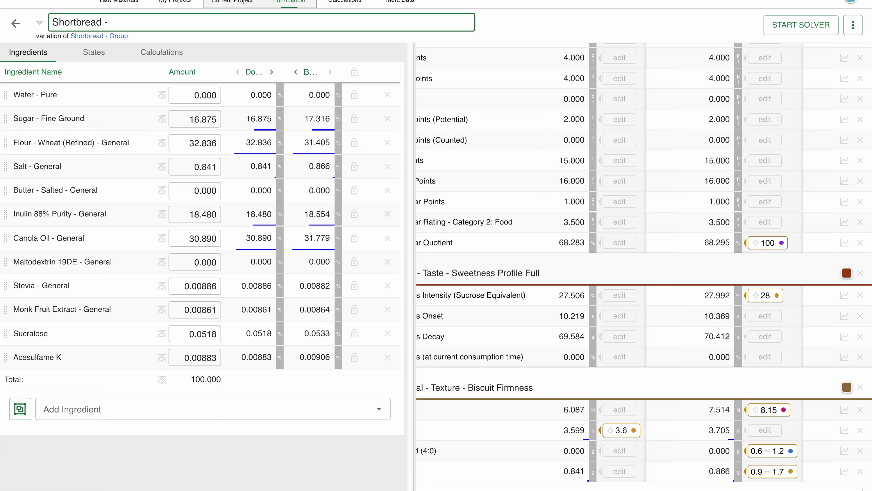
text(3 Stars Low B)
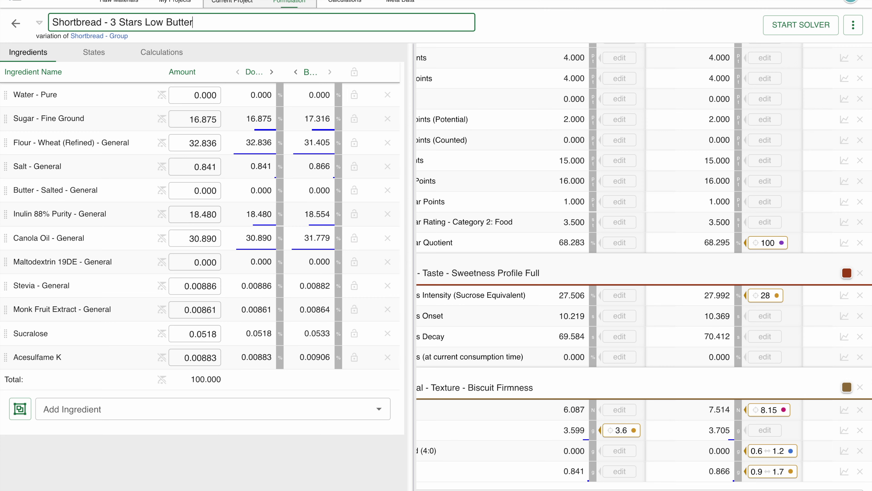
text(utter)
key(Return)
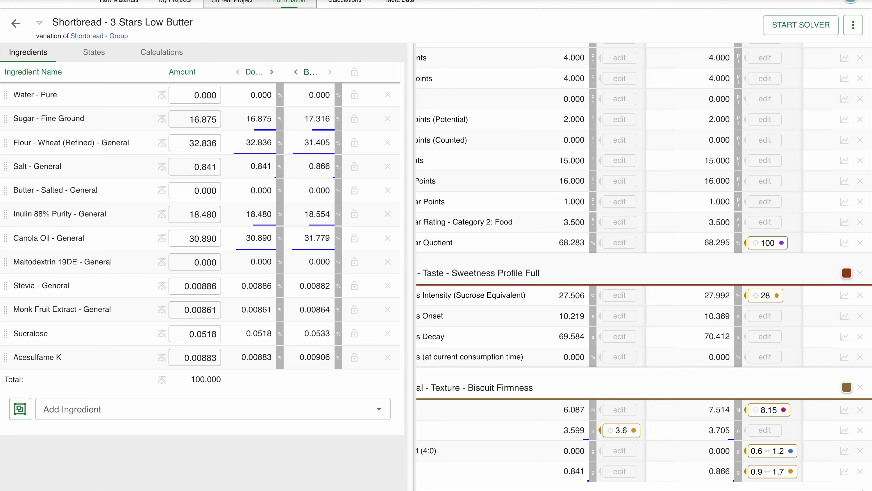
Make a copy of the current formulation named Shortbread - High Butter and open it.
click(852, 28)
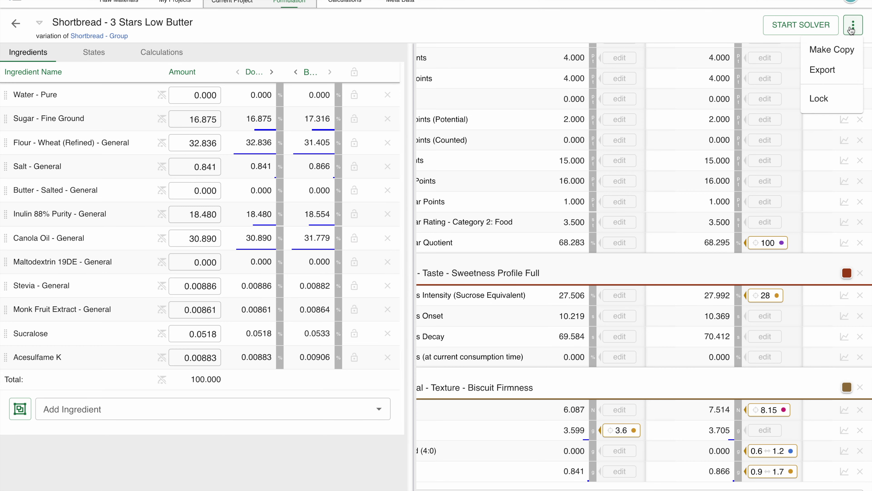
click(831, 54)
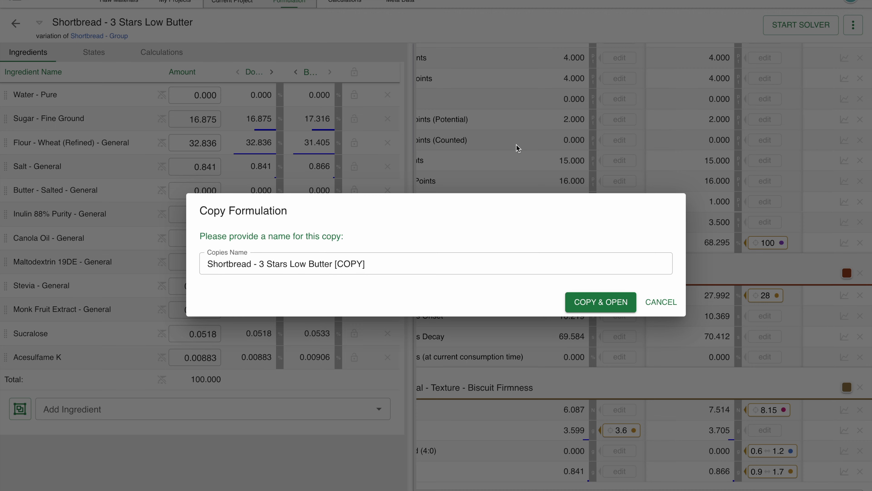
click(390, 268)
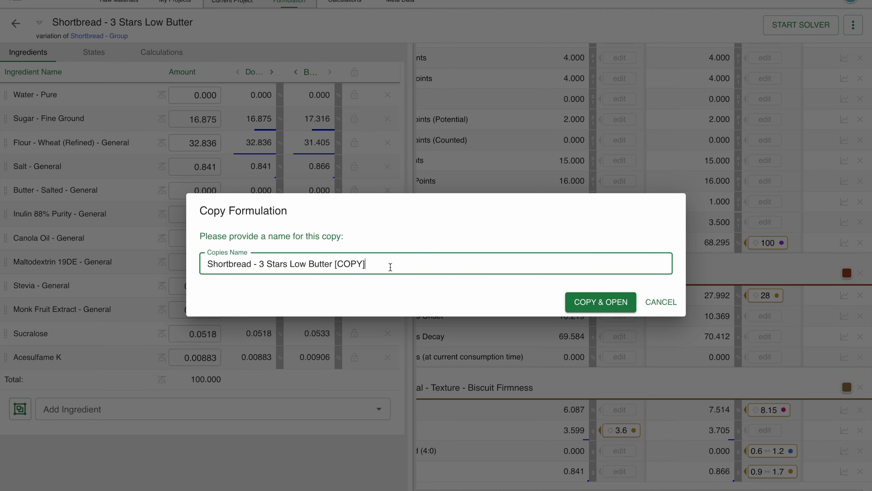
key(BackSpace)
key(BackSpace)
key(BackSpace)
key(BackSpace)
key(BackSpace)
key(BackSpace)
key(BackSpace)
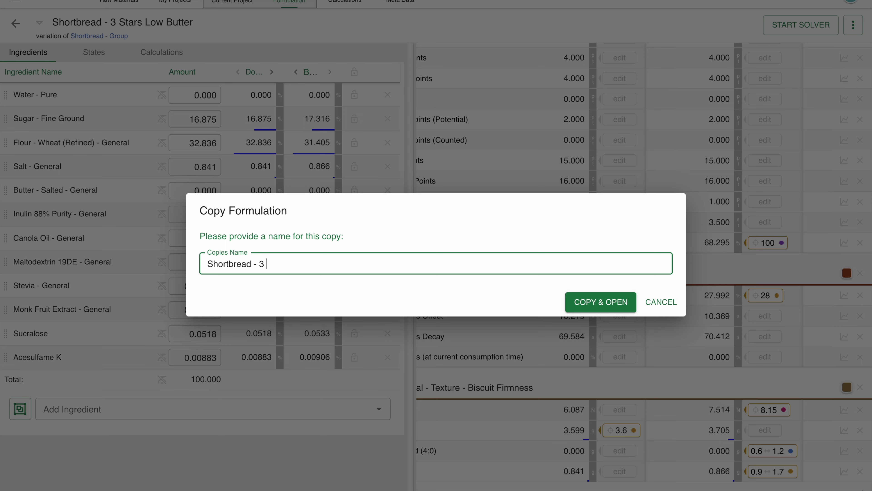
text(High Butter)
click(582, 304)
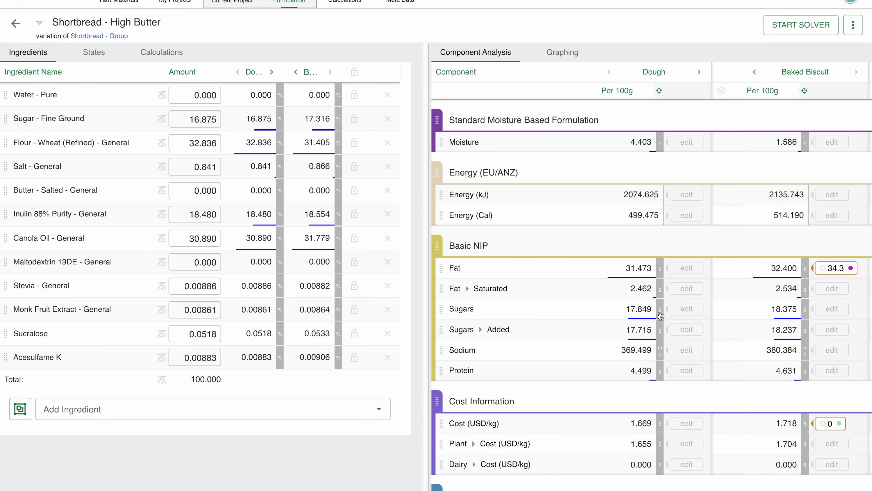
Set the priority of the Baked Biscuit's Butyric Acid range to Very Important and start the solver.
scroll(721, 324, down, 7)
scroll(721, 324, down, 7)
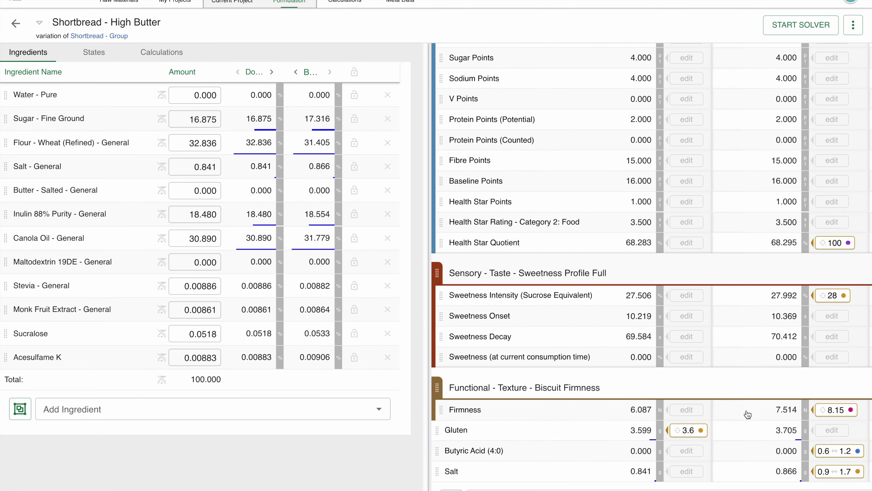
scroll(747, 415, right, 3)
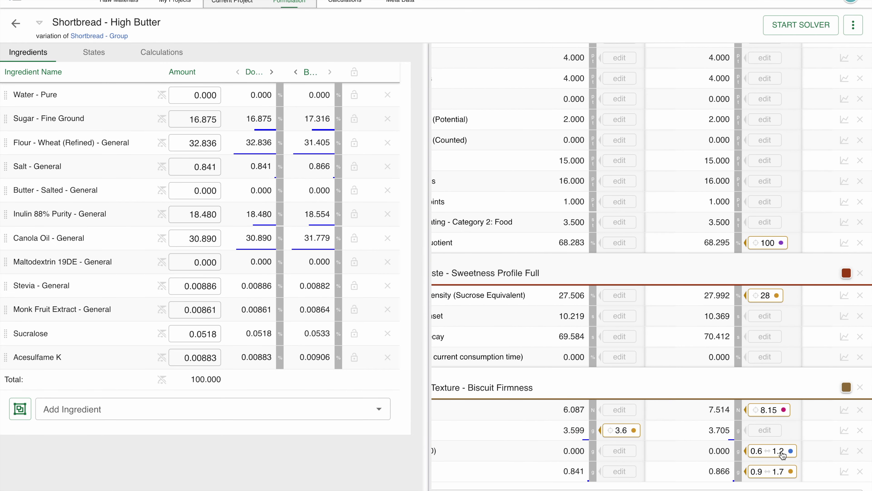
click(783, 454)
click(725, 422)
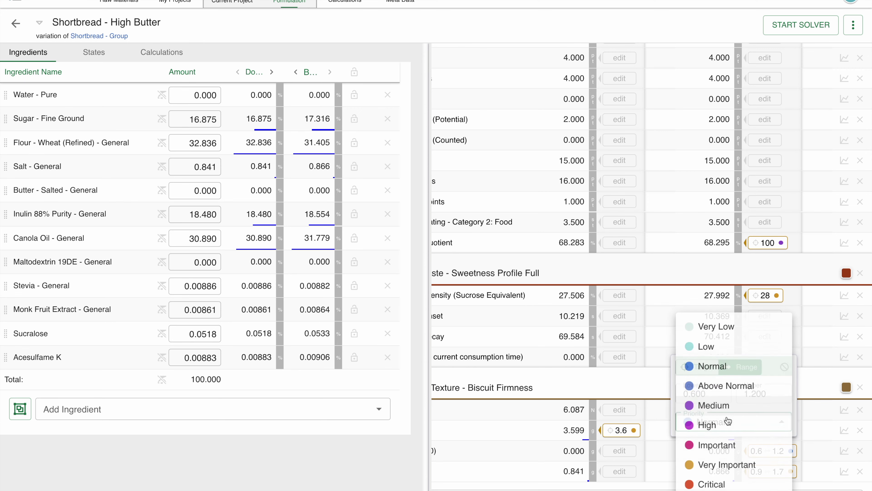
click(717, 464)
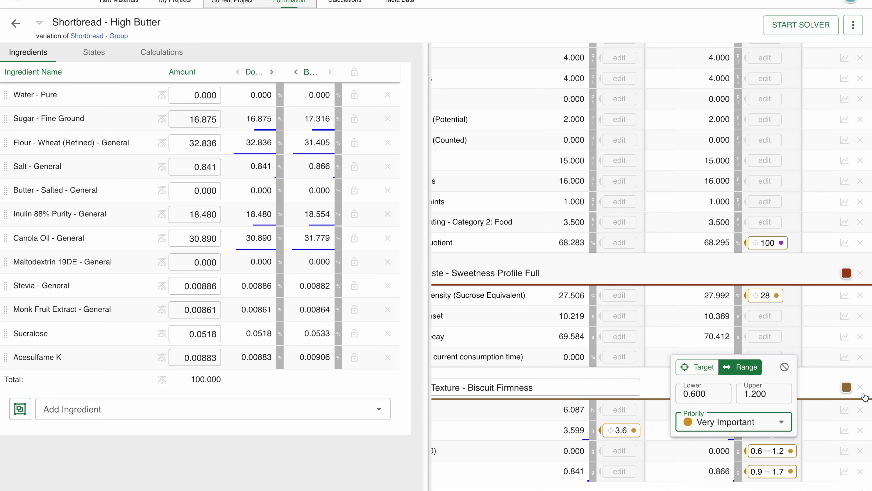
click(840, 336)
click(801, 25)
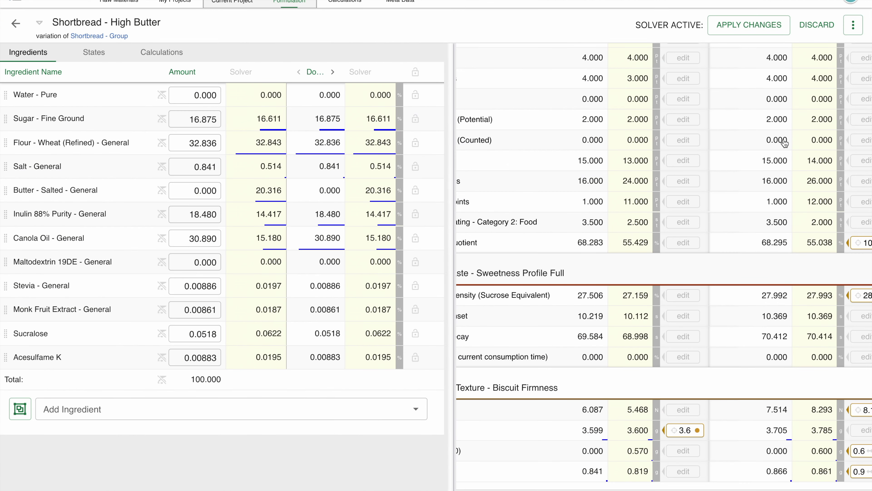
Apply the solver's changes to the recipe and rename the formulation as Shortbread - High Butter 2 Stars.
click(785, 30)
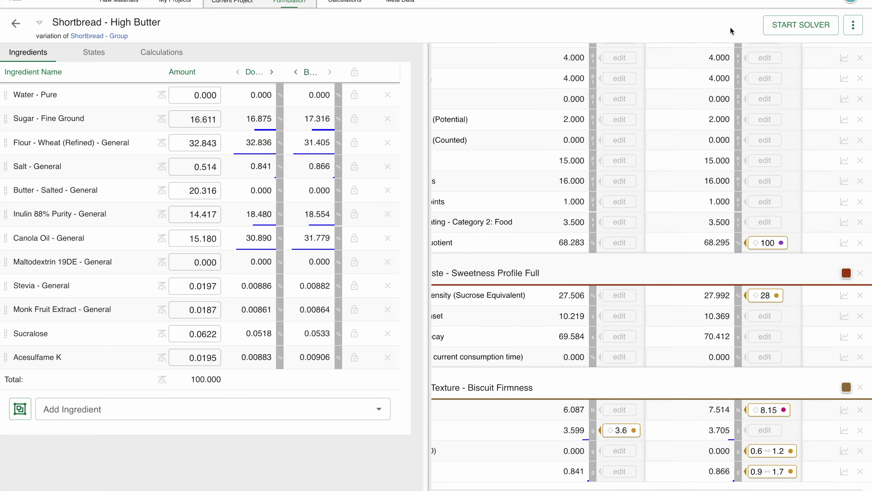
click(179, 22)
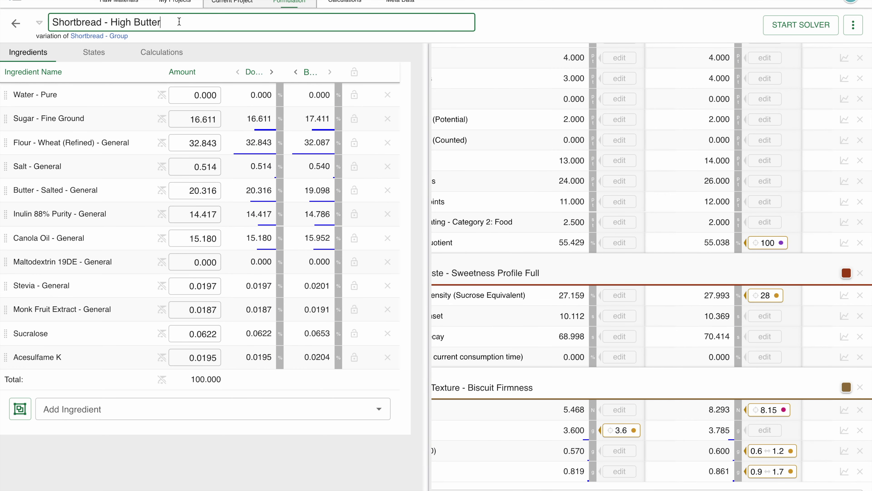
text(2 Stars)
key(Return)
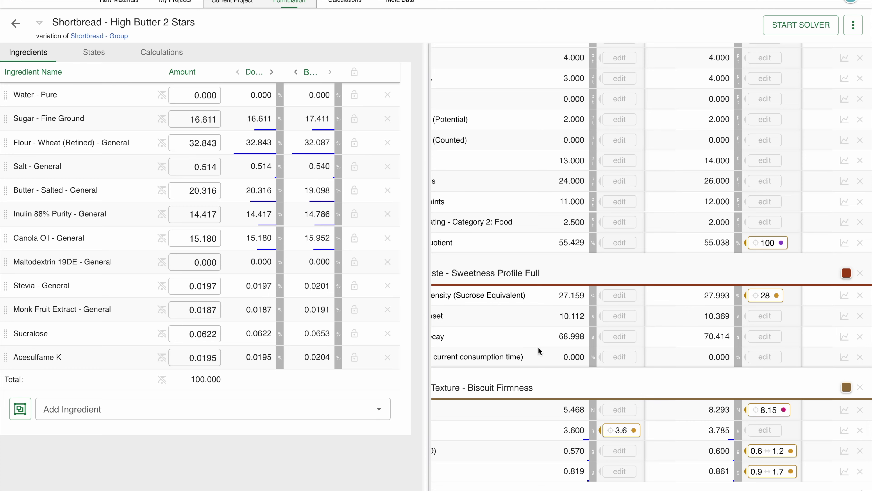
Add the Artificial Sweetener component to the component analysis below Salt.
scroll(673, 341, left, 3)
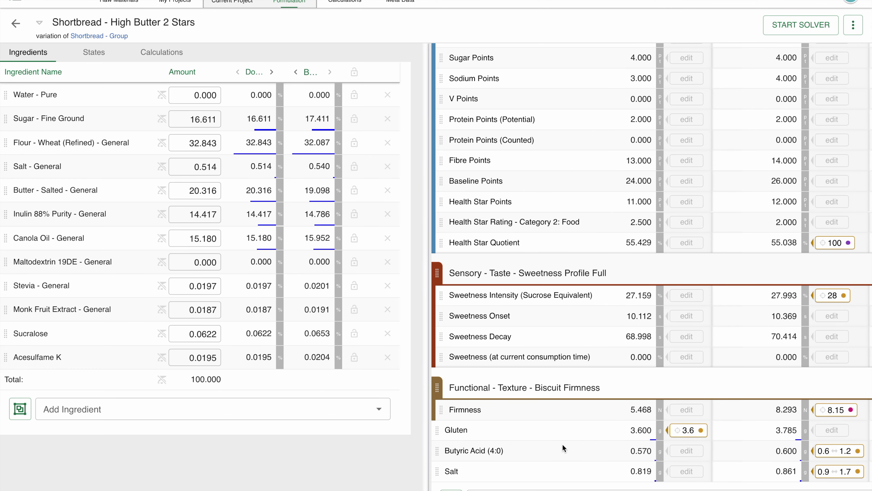
click(563, 489)
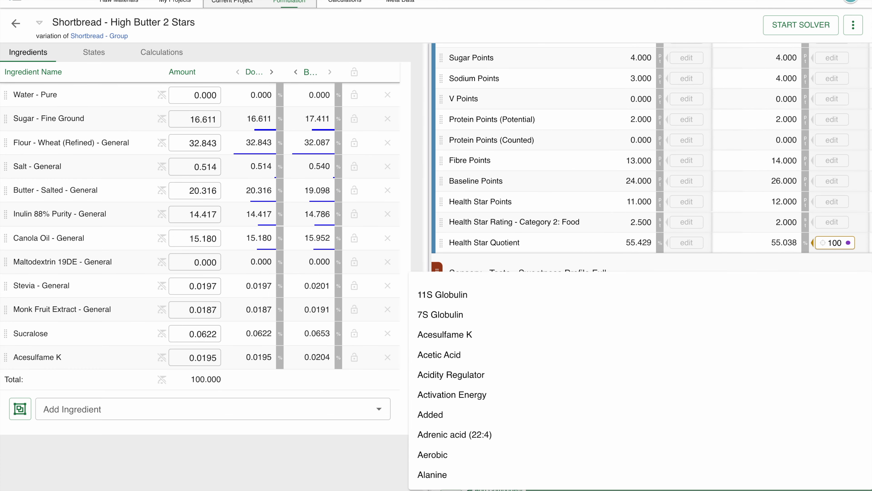
scroll(460, 385, down, 1)
text(artif)
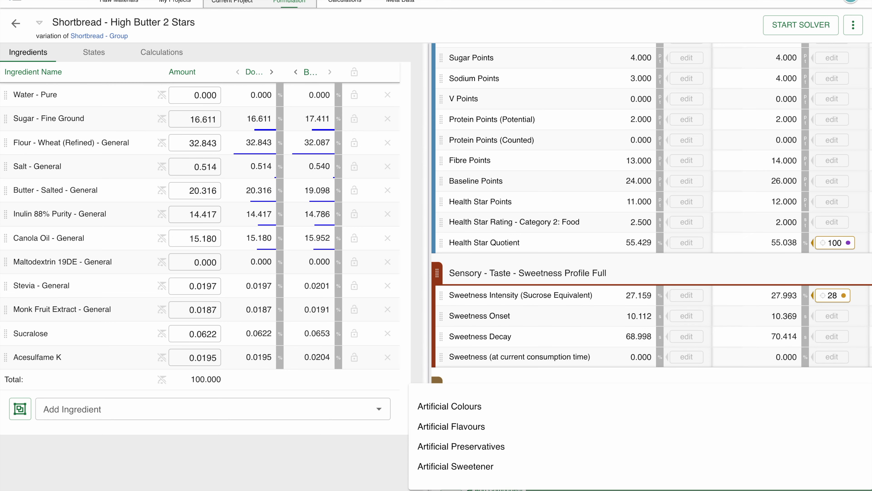
text(icial s)
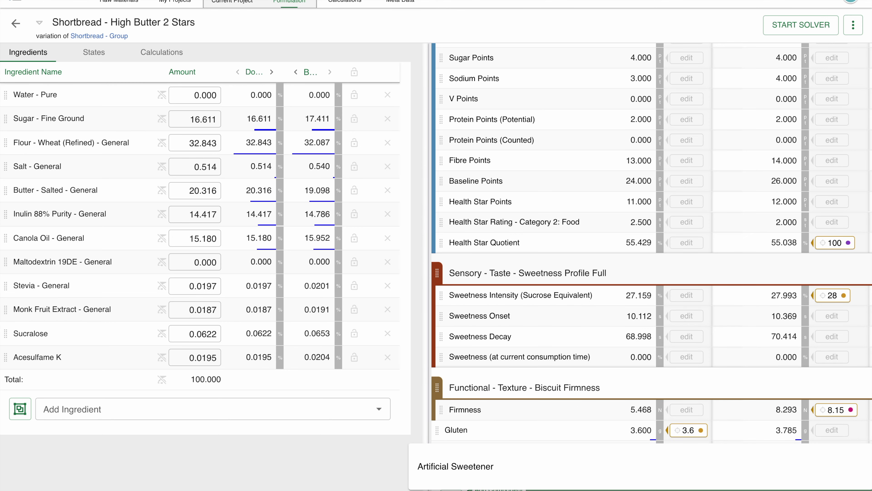
click(497, 467)
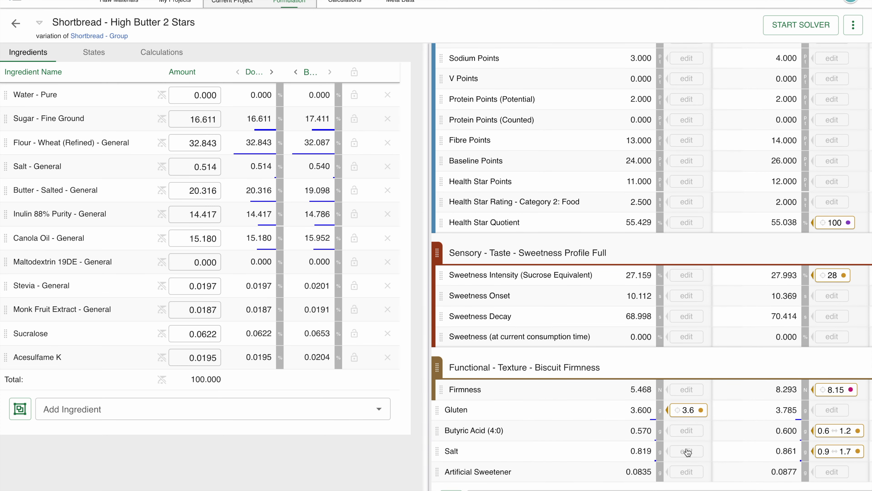
Set the Baked Biscuit's Artificial Sweetener target to 0 with a red-marked priority, and start the solver.
scroll(685, 450, right, 3)
click(754, 471)
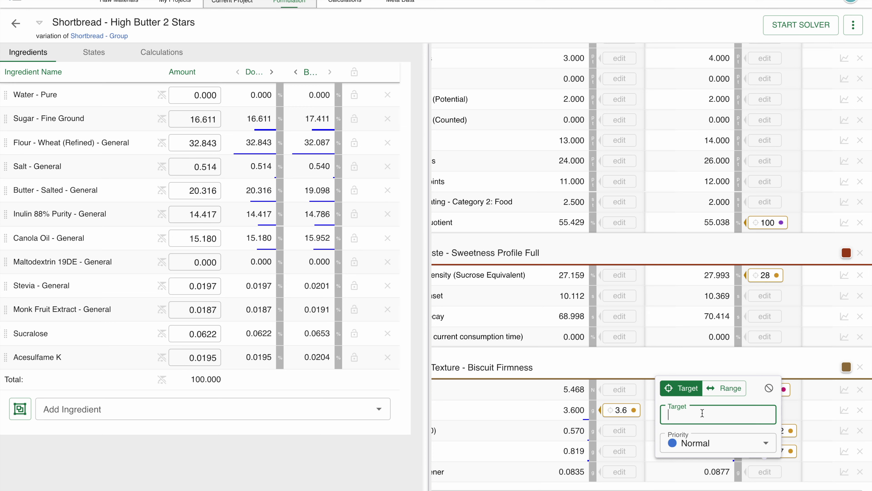
text(0)
click(691, 445)
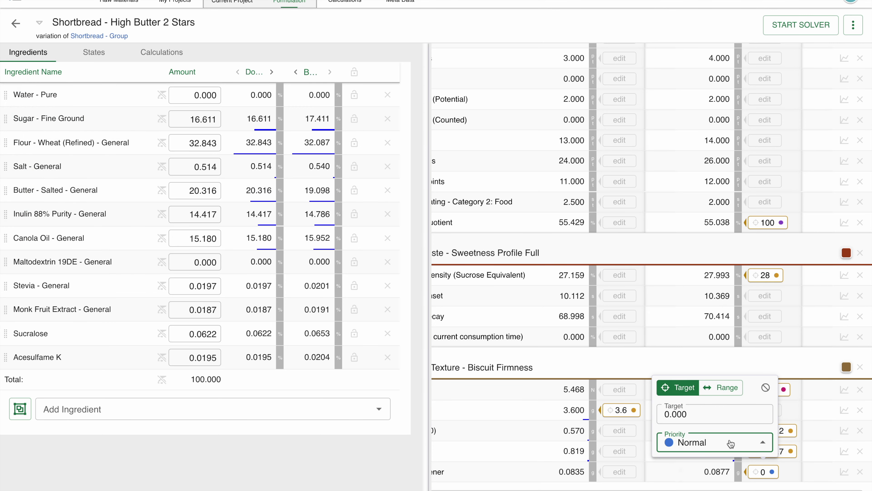
click(710, 489)
click(780, 25)
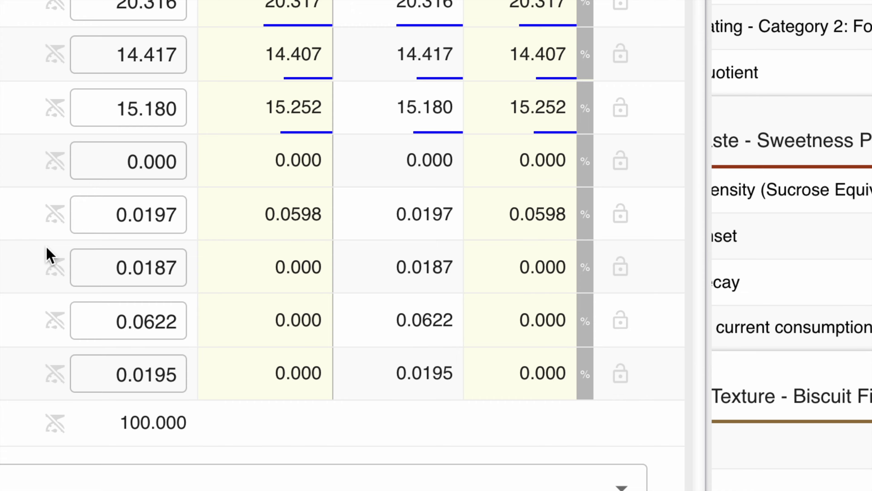
Apply the solver's changes and rename the formulation as Shortbread - High Butter 2 Stars - No Artificial Sweeteners.
mouse_move(127, 225)
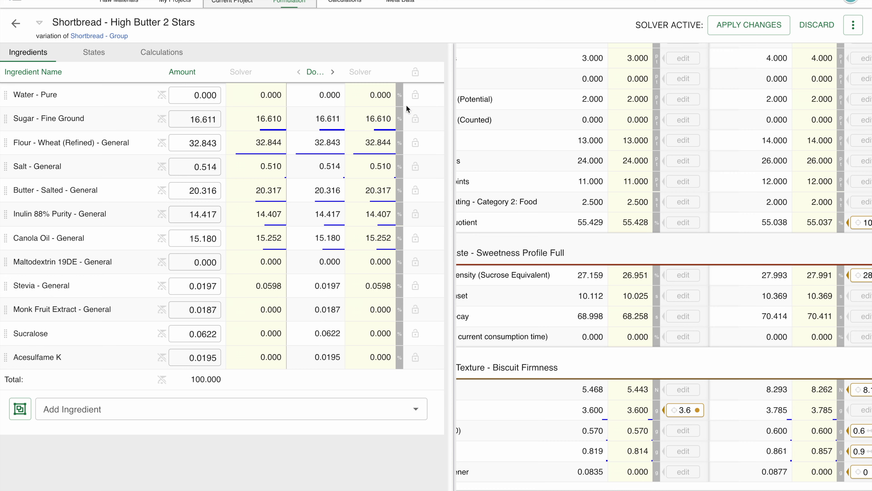
click(745, 25)
click(219, 20)
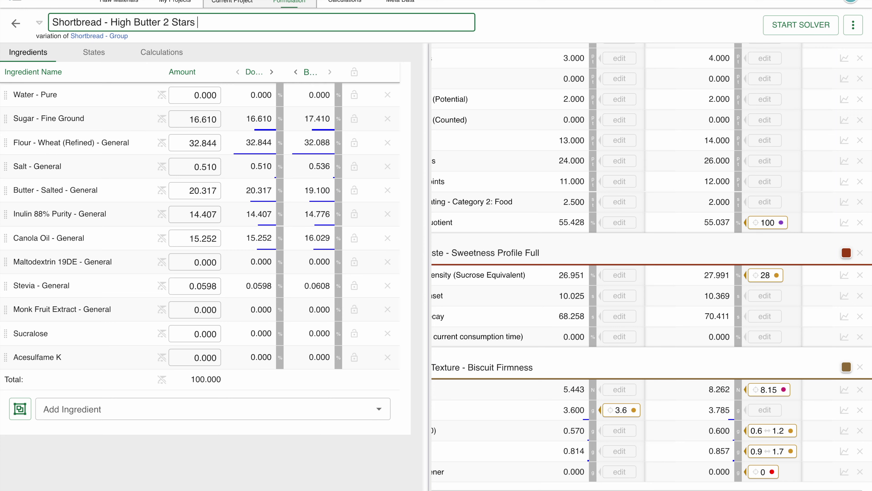
text(- No Artificial Swe)
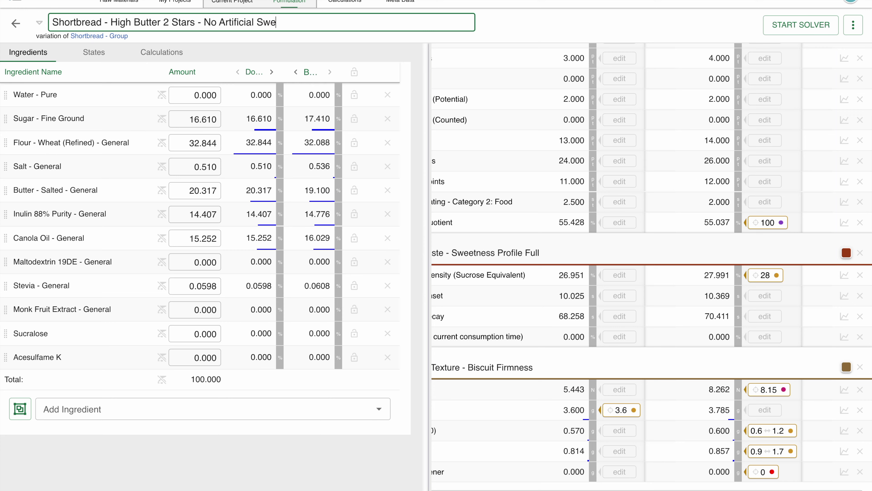
text(etners)
key(BackSpace)
key(BackSpace)
text(tener)
key(Return)
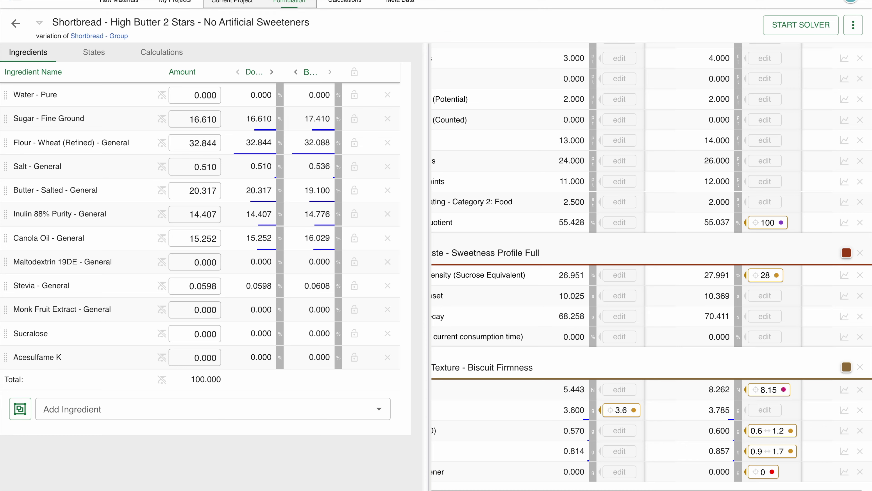
Return to the Basic Biscuit project and expand Shortbread - Group to list its formulation variations.
click(16, 24)
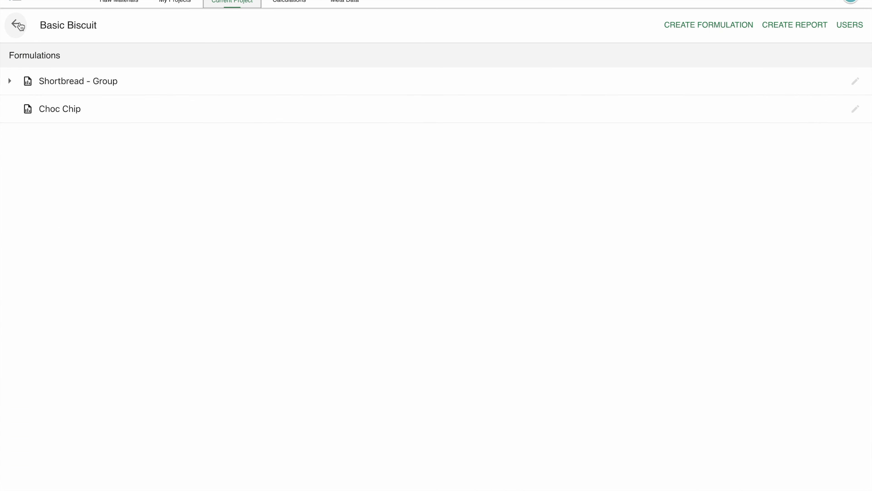
click(12, 81)
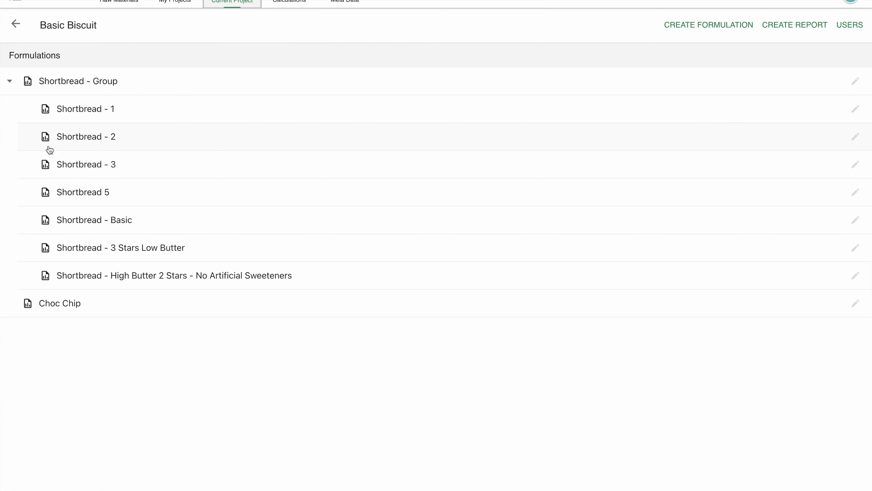